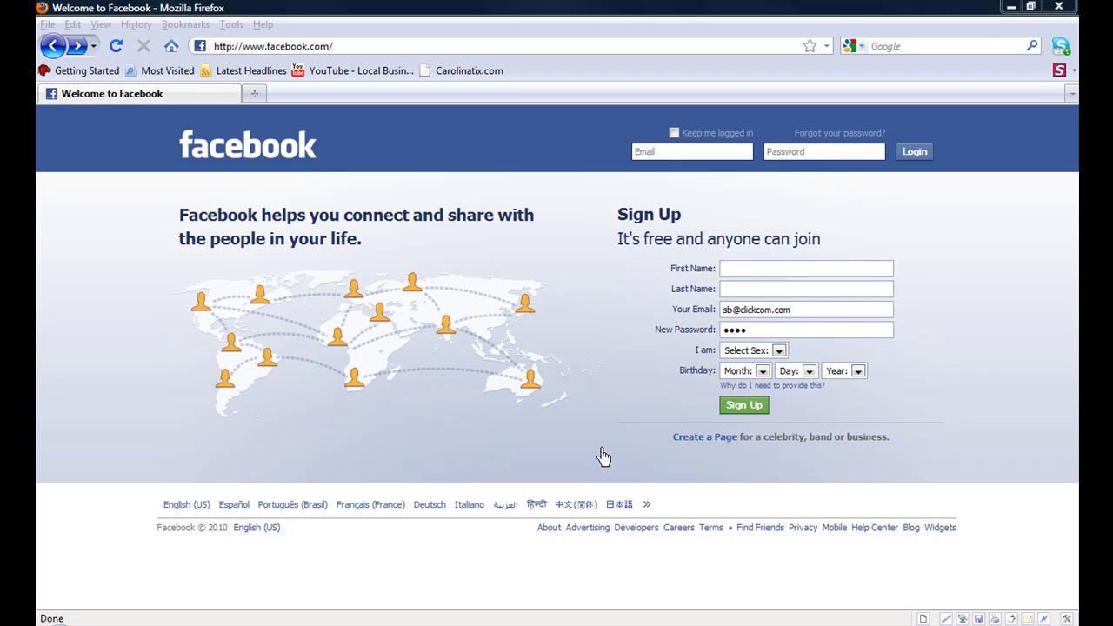
Step: Compare the Page category types: Local/Professional Service, Brand/Hotel Lodging, and Artist/Government Official
{"action": "left_click", "coordinate": [715, 442]}
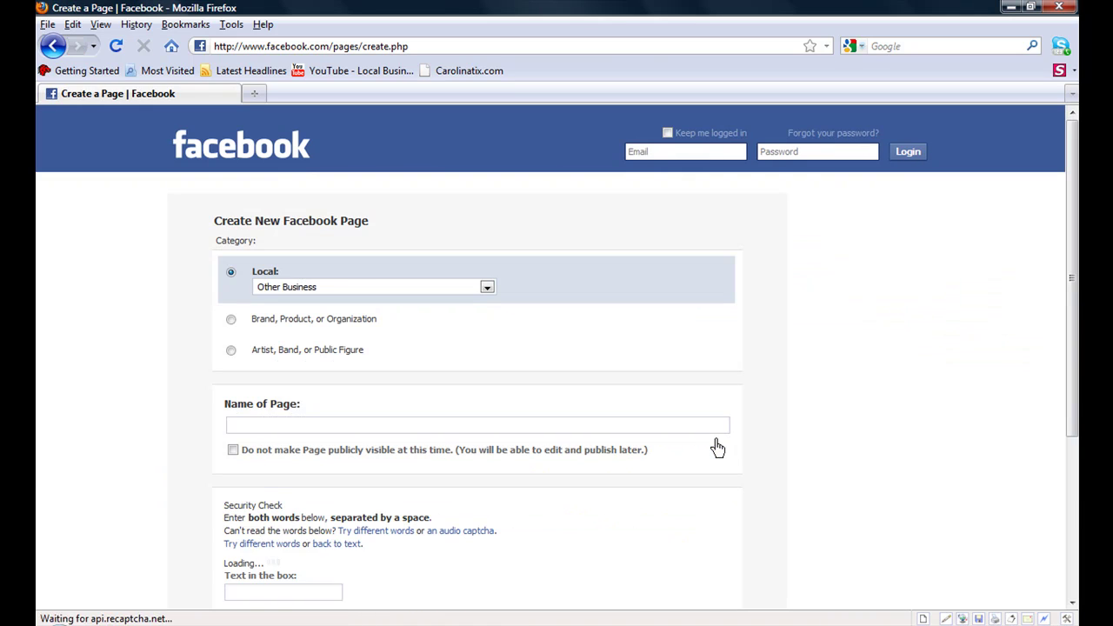
{"action": "left_click", "coordinate": [487, 288]}
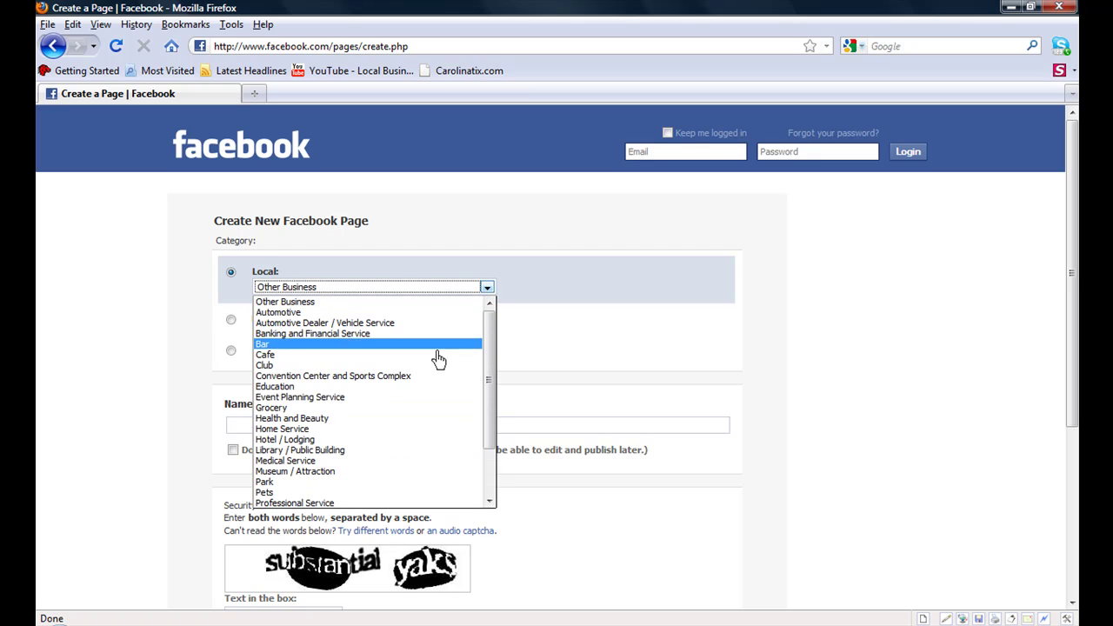
{"action": "left_click", "coordinate": [398, 503]}
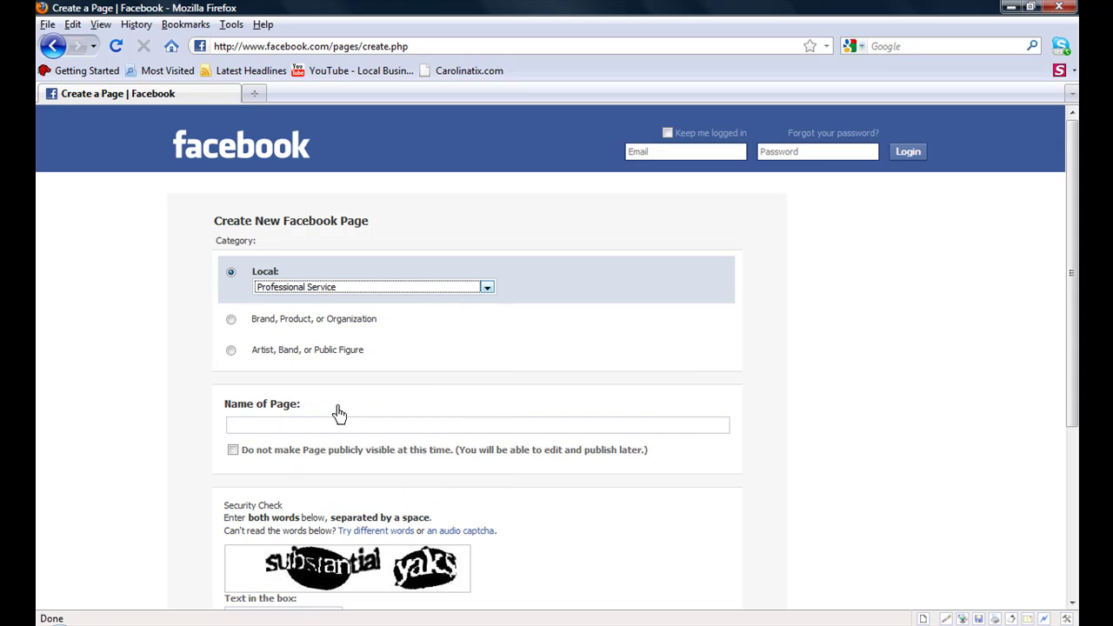
{"action": "left_click", "coordinate": [231, 321]}
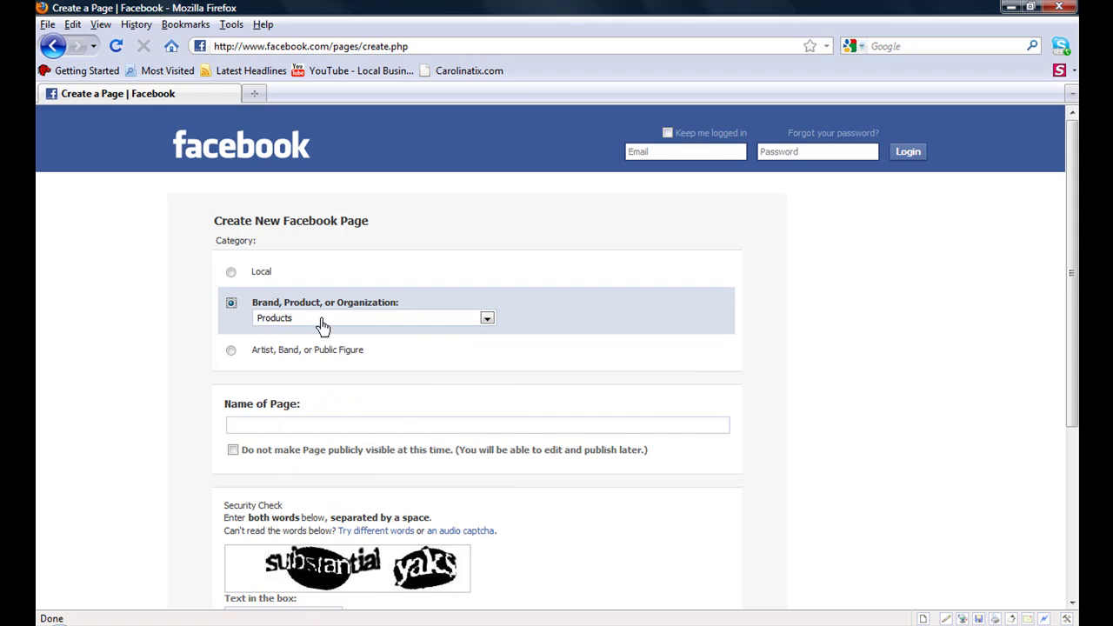
{"action": "left_click", "coordinate": [488, 320]}
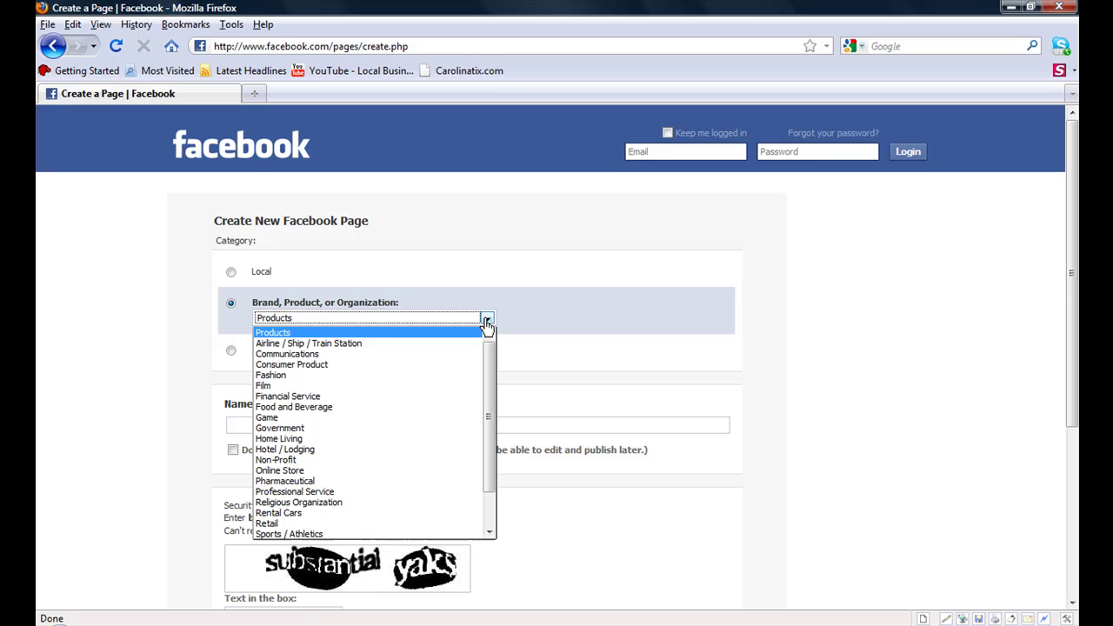
{"action": "left_click", "coordinate": [295, 449]}
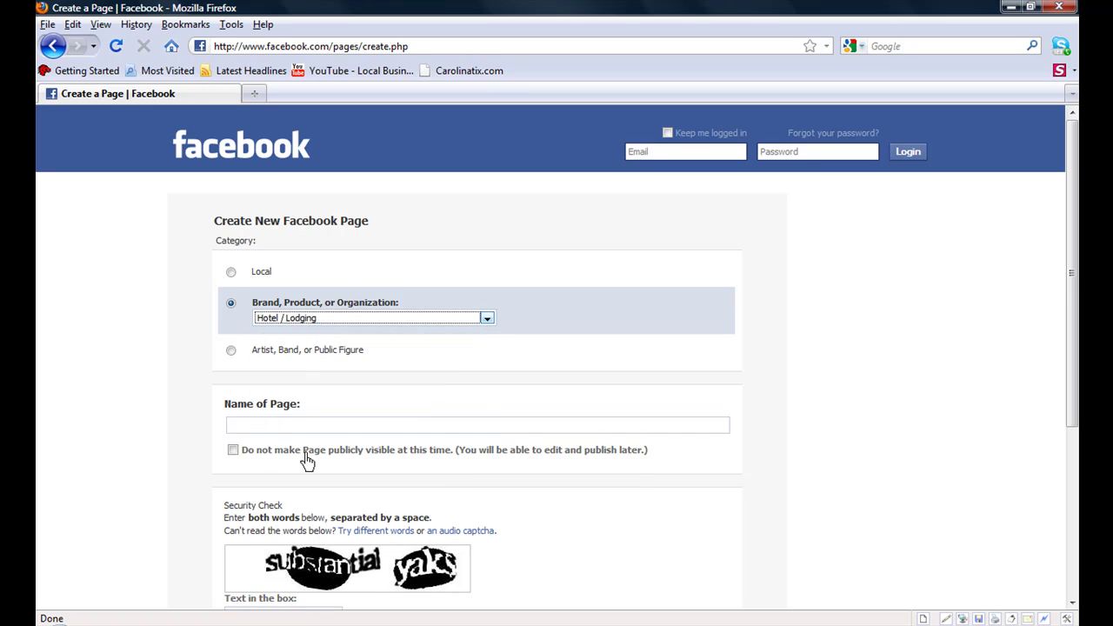
{"action": "left_click", "coordinate": [231, 350]}
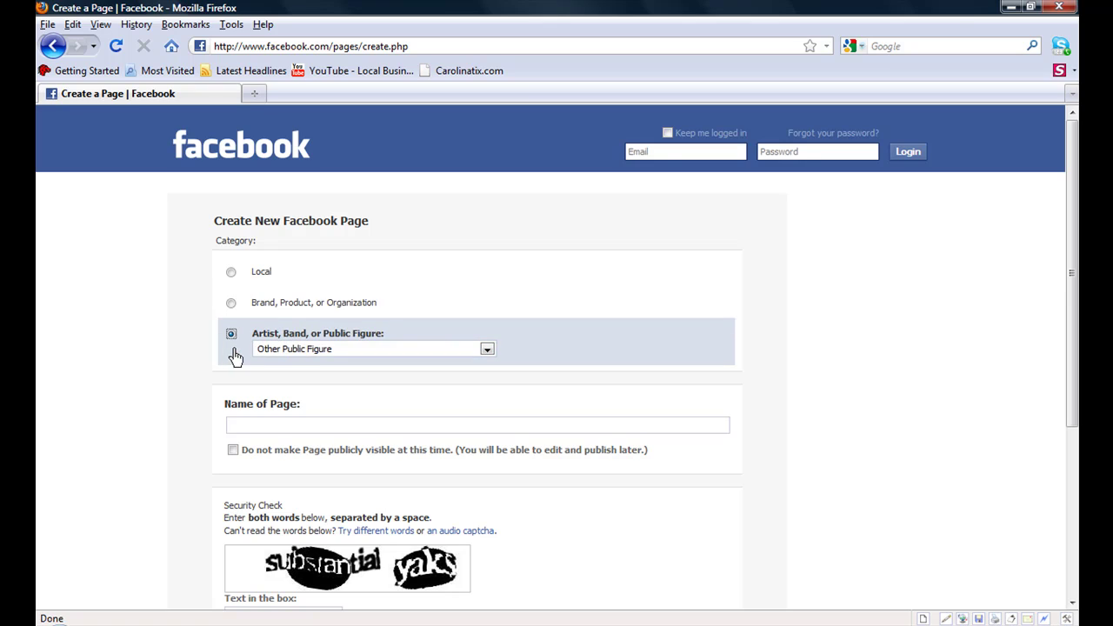
{"action": "left_click", "coordinate": [487, 349]}
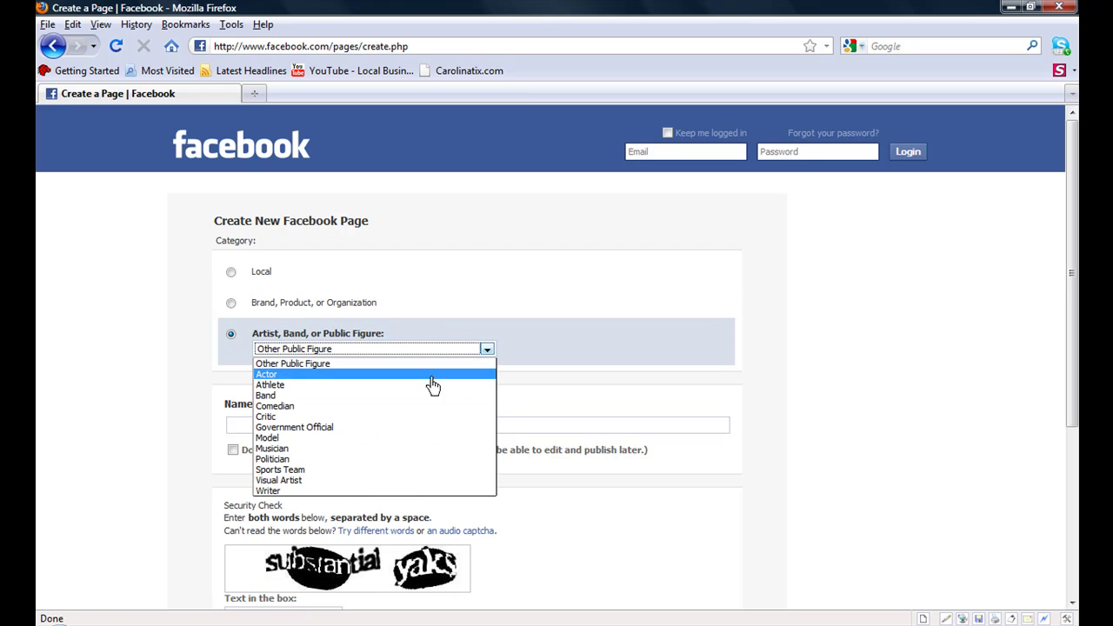
{"action": "left_click", "coordinate": [294, 429]}
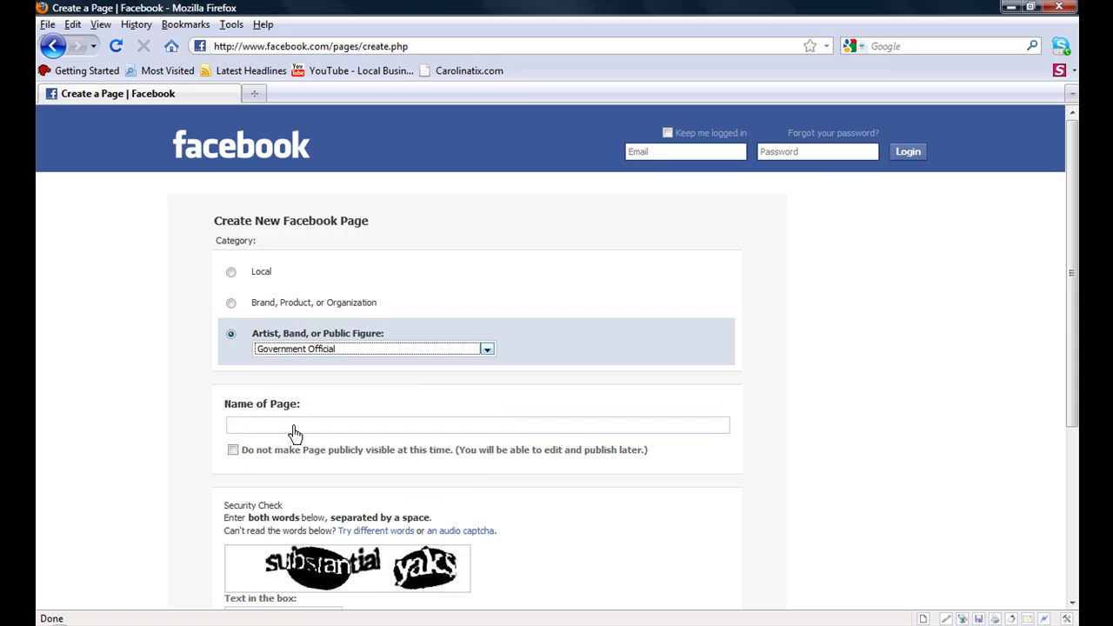
Step: Settle on the Local category type with Professional Service as the subcategory
{"action": "left_click", "coordinate": [230, 274]}
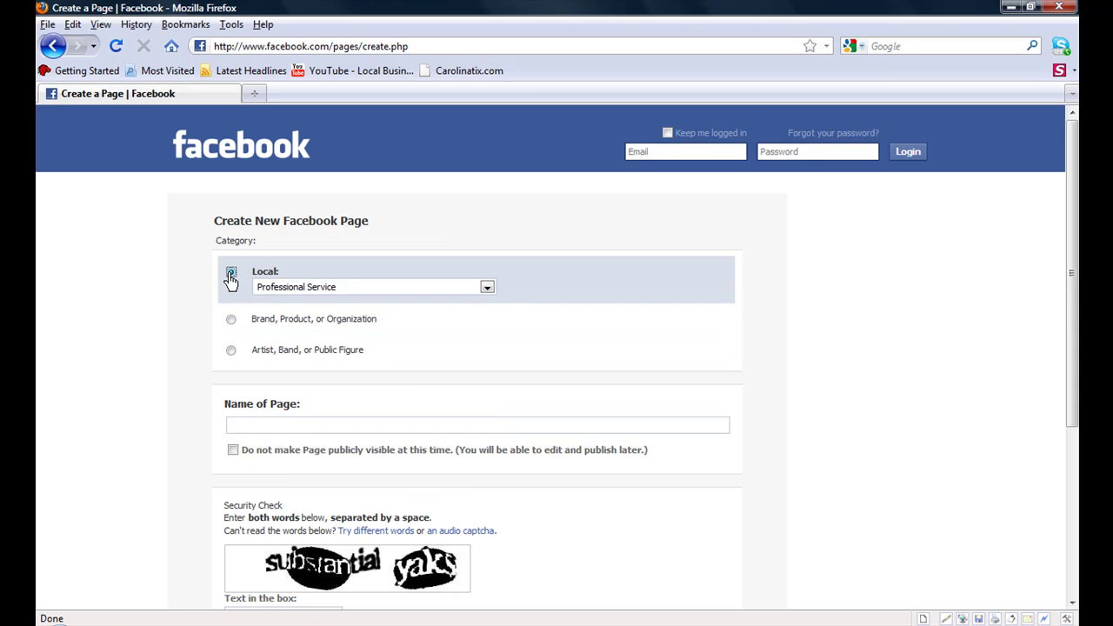
{"action": "left_click", "coordinate": [486, 289]}
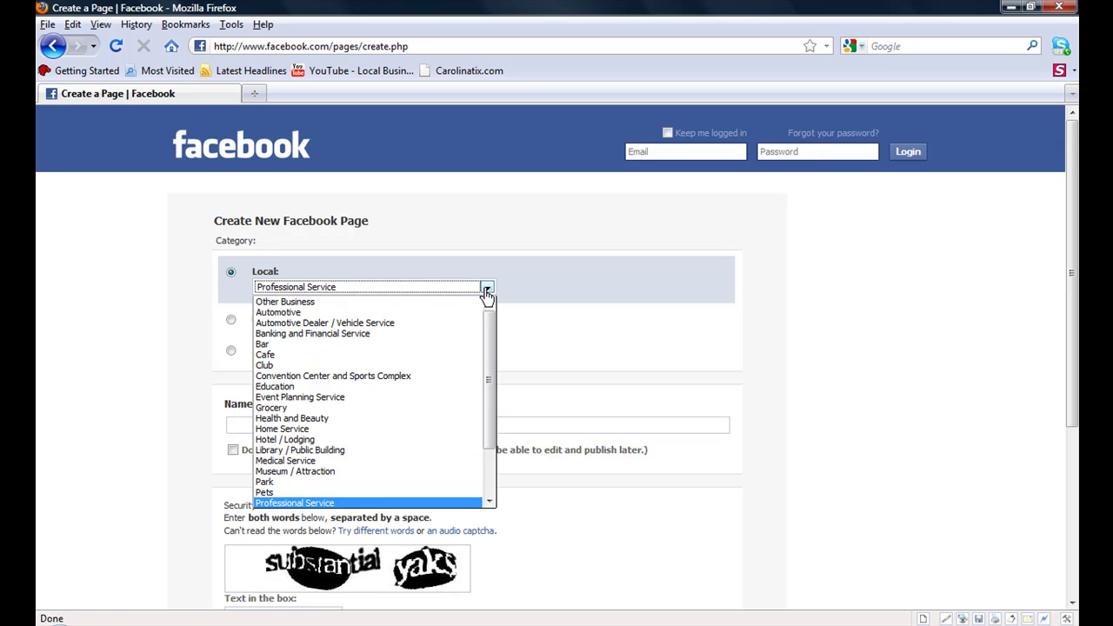
{"action": "left_click", "coordinate": [296, 504]}
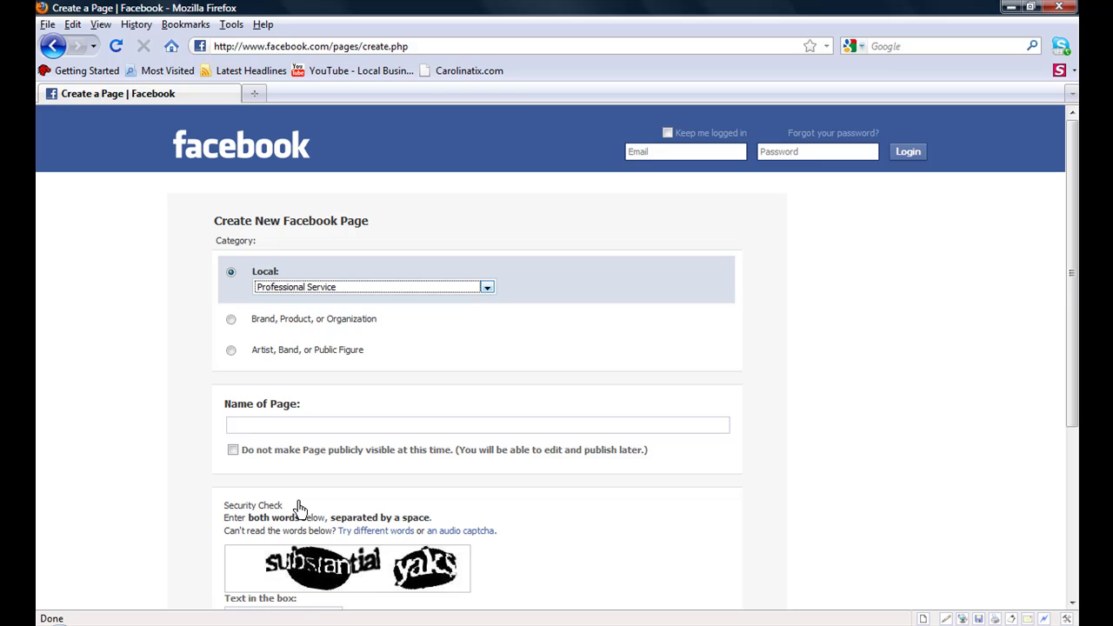
{"action": "left_click", "coordinate": [259, 426]}
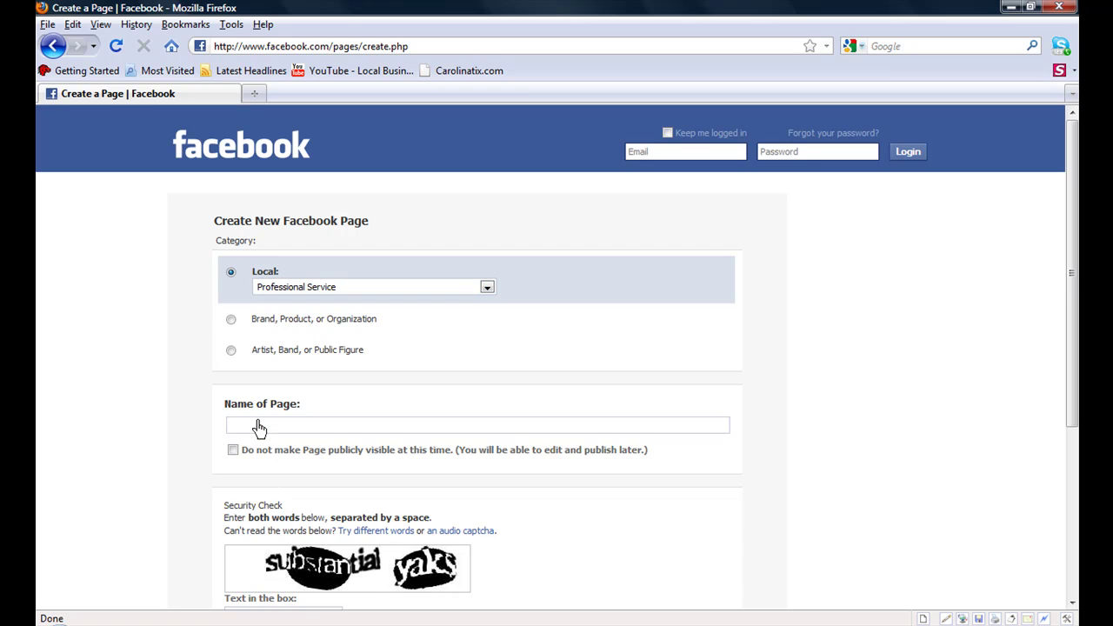
Step: Name the Page 'Clickcom tutorials' and tick 'Do not make Page publicly visible'
{"action": "type", "text": "Click"}
{"action": "type", "text": "ch"}
{"action": "type", "text": " tutori"}
{"action": "type", "text": "l"}
{"action": "key", "text": "BackSpace"}
{"action": "key", "text": "BackSpace"}
{"action": "type", "text": "ials"}
{"action": "left_click", "coordinate": [236, 453]}
{"action": "left_click", "coordinate": [233, 458]}
Step: Answer the security check with 'substantial yaks' and submit the Create Page form
{"action": "left_click_drag", "start_coordinate": [1073, 390], "coordinate": [1061, 505]}
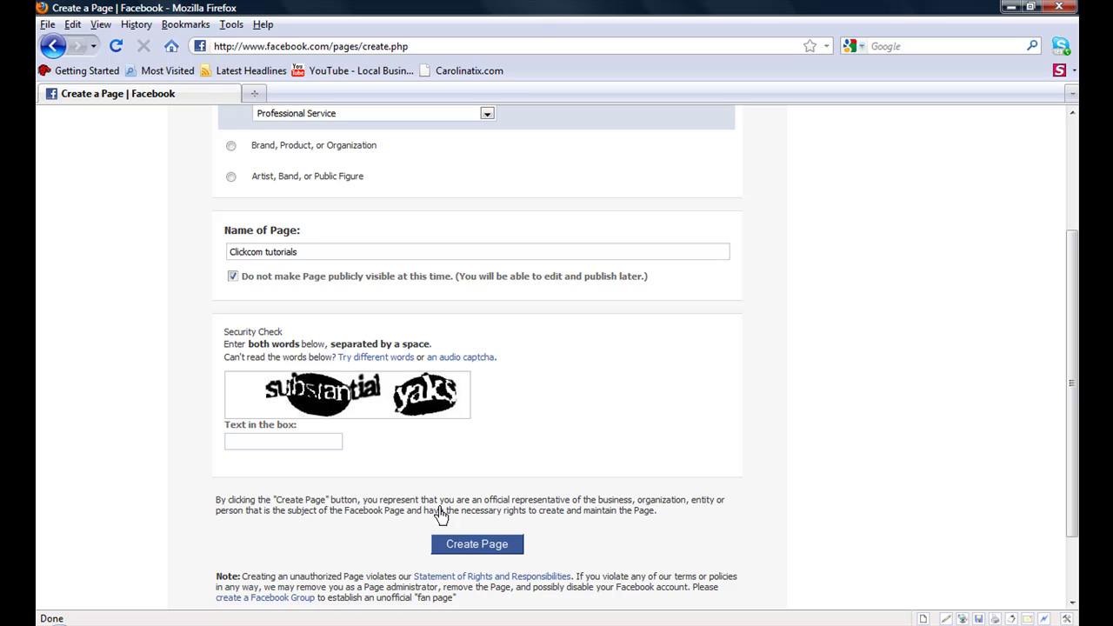
{"action": "left_click", "coordinate": [245, 443]}
{"action": "type", "text": "substantial yaks"}
{"action": "left_click", "coordinate": [485, 555]}
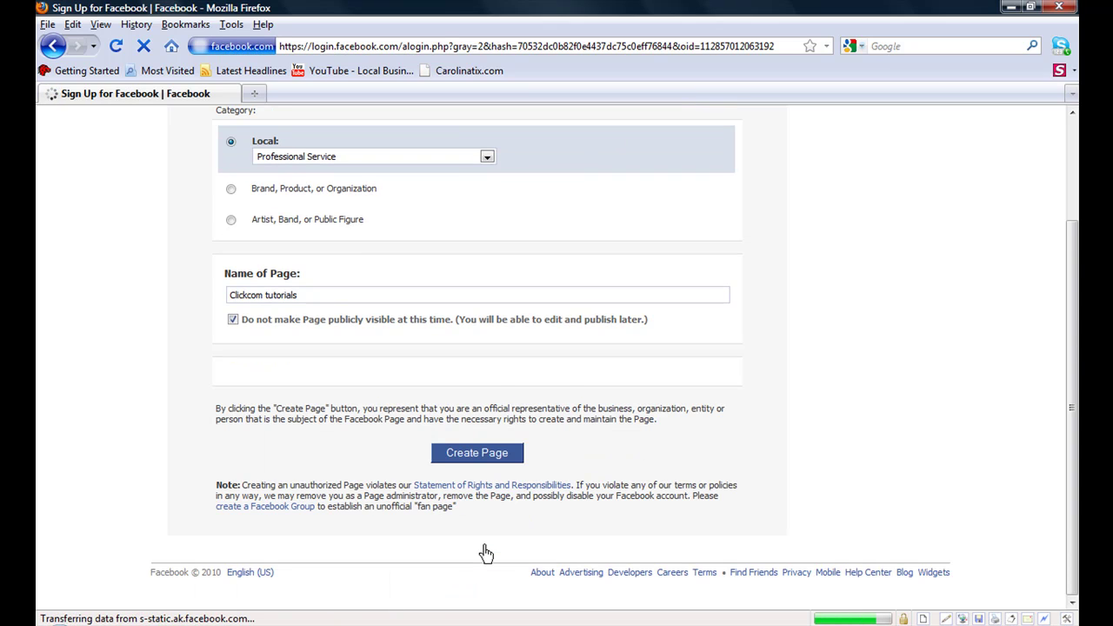
Step: Enter the new account's e-mail address and password
{"action": "left_click", "coordinate": [460, 321]}
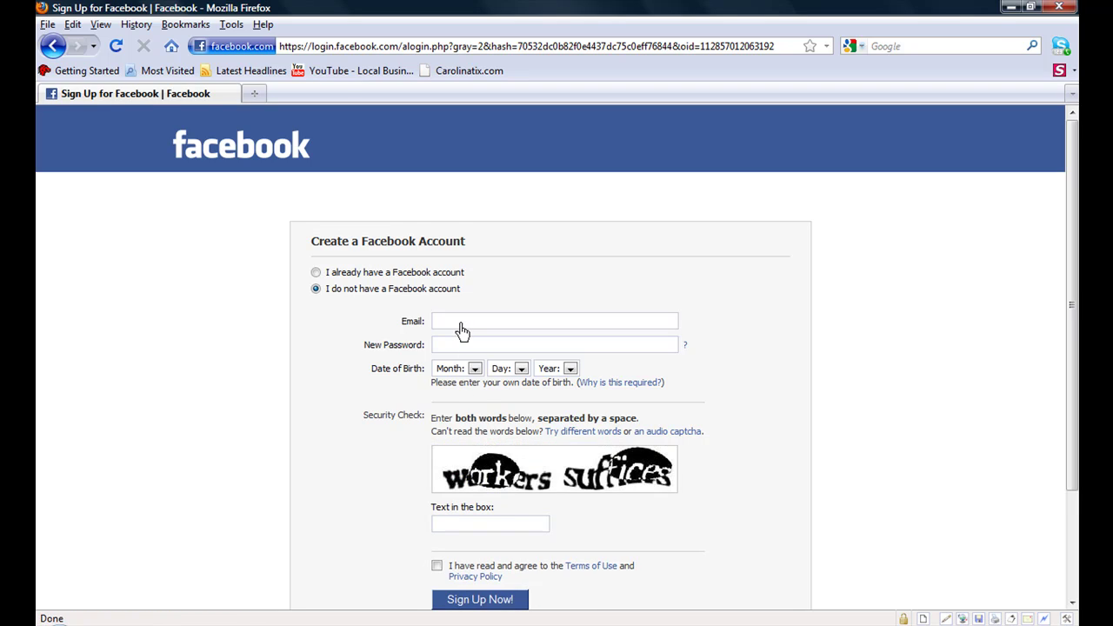
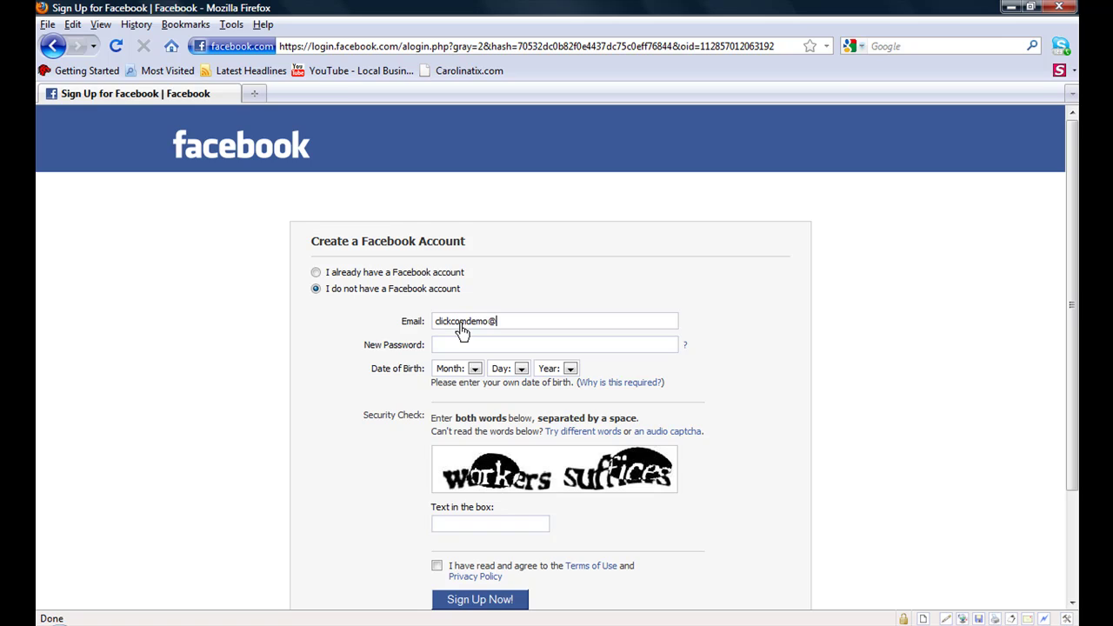
{"action": "left_click", "coordinate": [465, 348]}
{"action": "type", "text": "••••••"}
Step: Set the birth date to Feb 11, 1963
{"action": "left_click", "coordinate": [475, 372]}
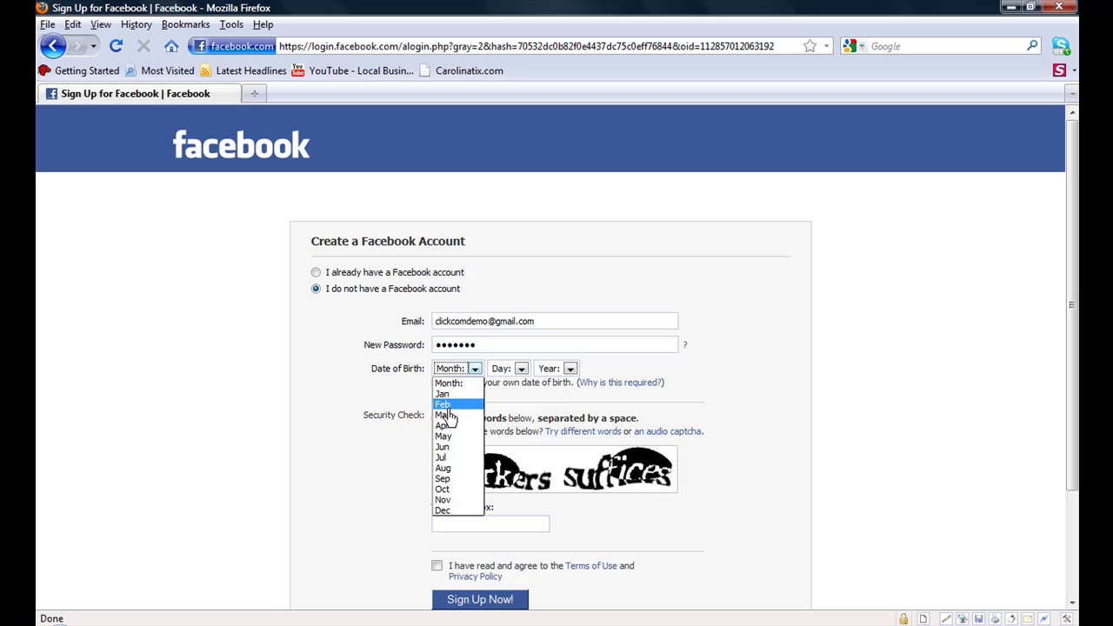
{"action": "left_click", "coordinate": [444, 406]}
{"action": "left_click", "coordinate": [521, 369]}
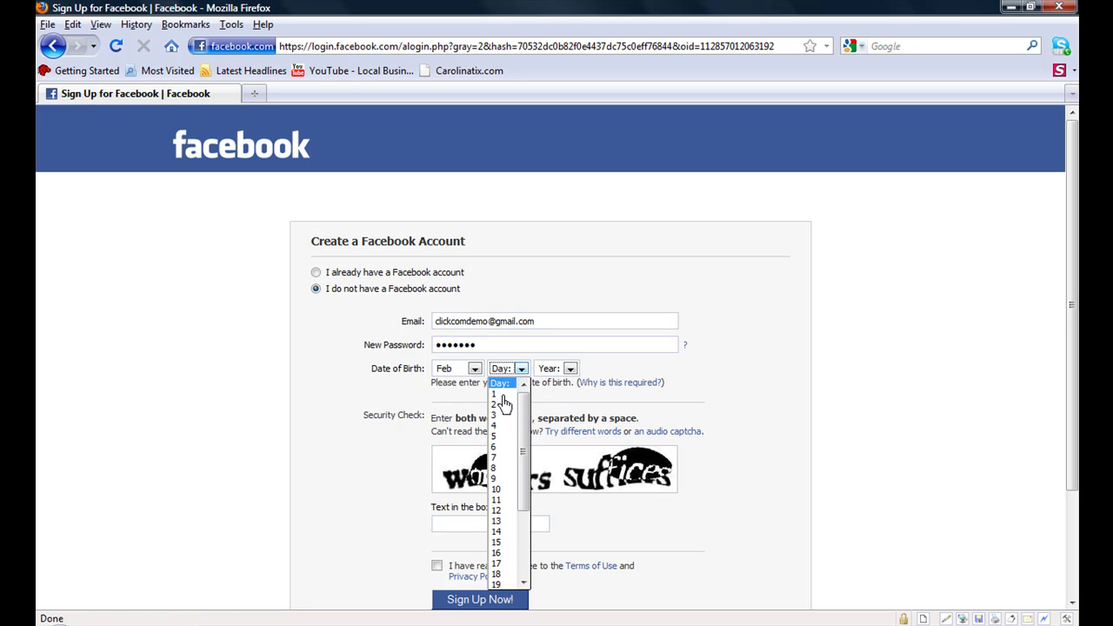
{"action": "left_click", "coordinate": [503, 500]}
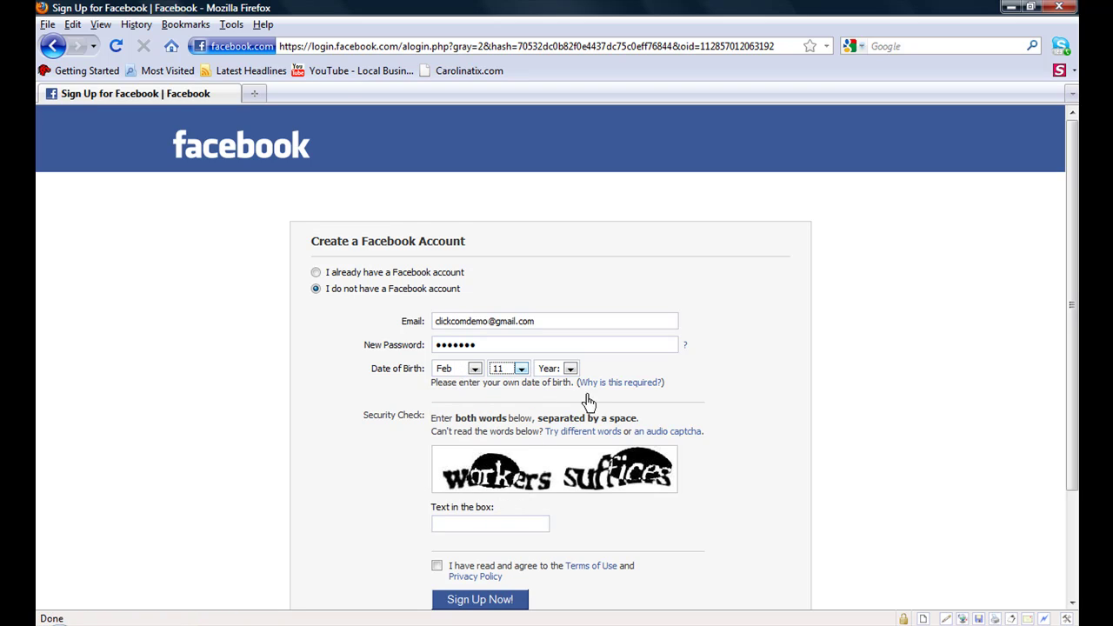
{"action": "left_click", "coordinate": [570, 369]}
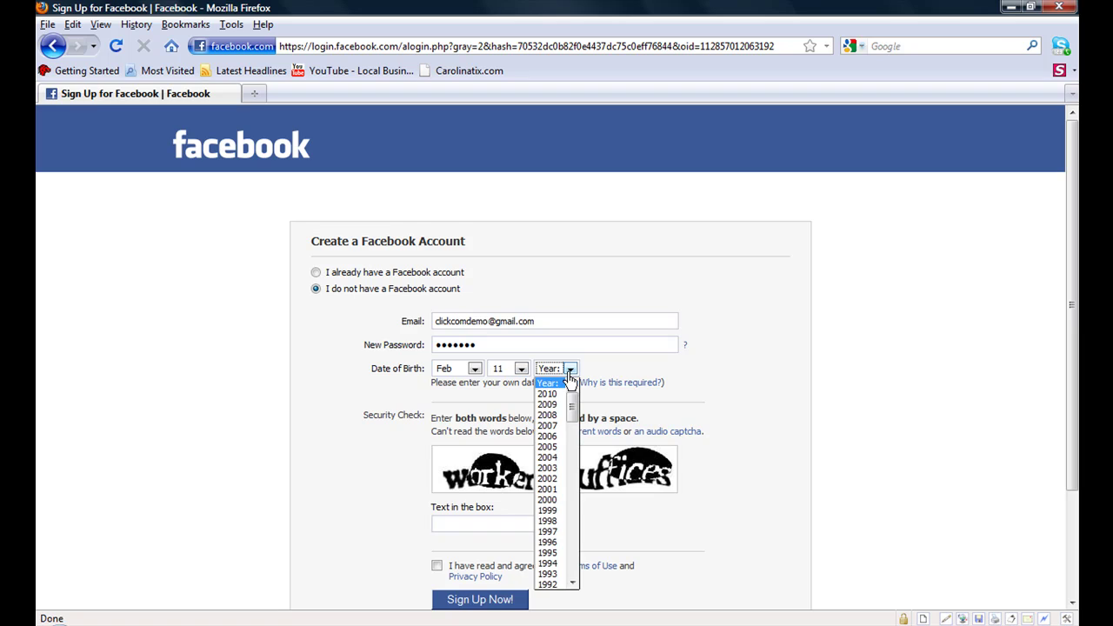
{"action": "left_click_drag", "start_coordinate": [571, 408], "coordinate": [570, 498]}
{"action": "left_click", "coordinate": [558, 423]}
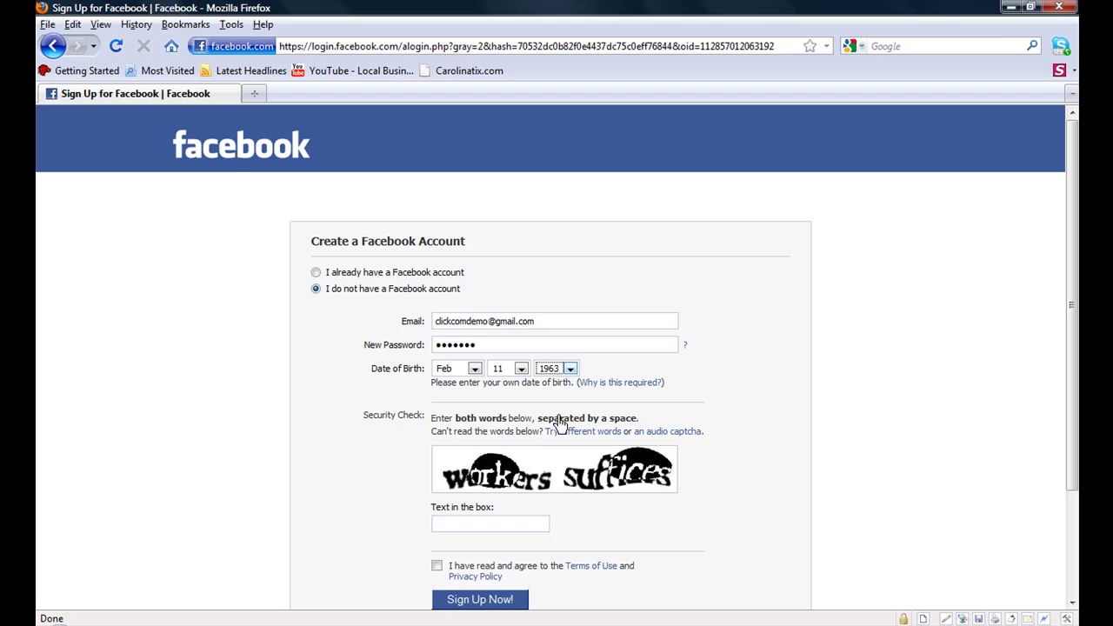
Step: Answer the security check with 'workers suffices', accept the Terms of Use, and sign up
{"action": "left_click", "coordinate": [467, 525]}
{"action": "type", "text": "workers suffices"}
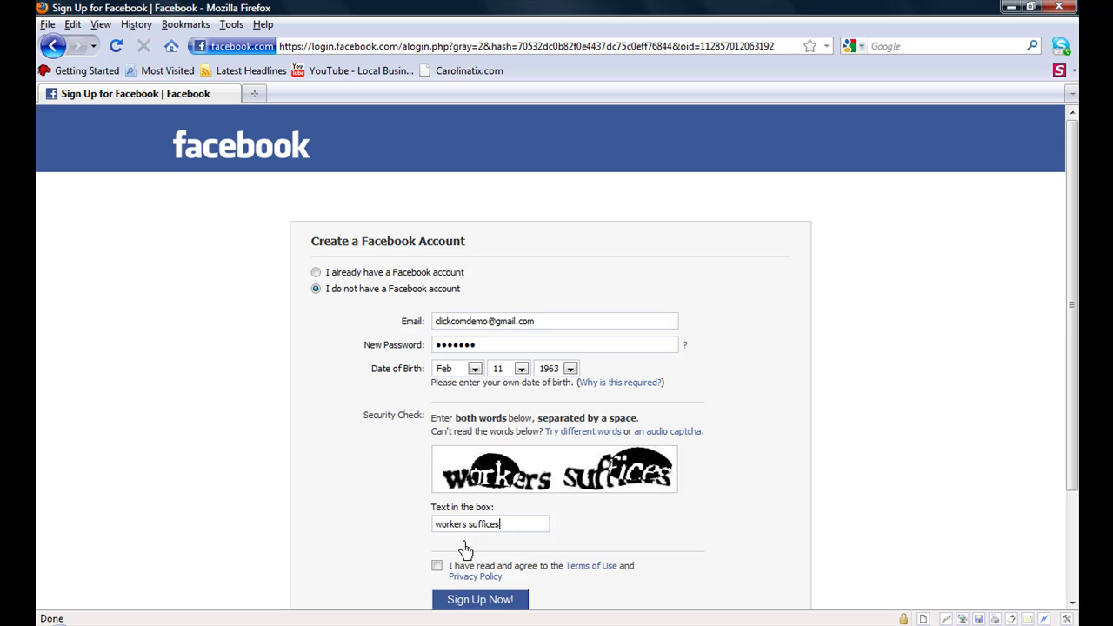
{"action": "left_click", "coordinate": [436, 566]}
{"action": "left_click_drag", "start_coordinate": [1066, 365], "coordinate": [1063, 491]}
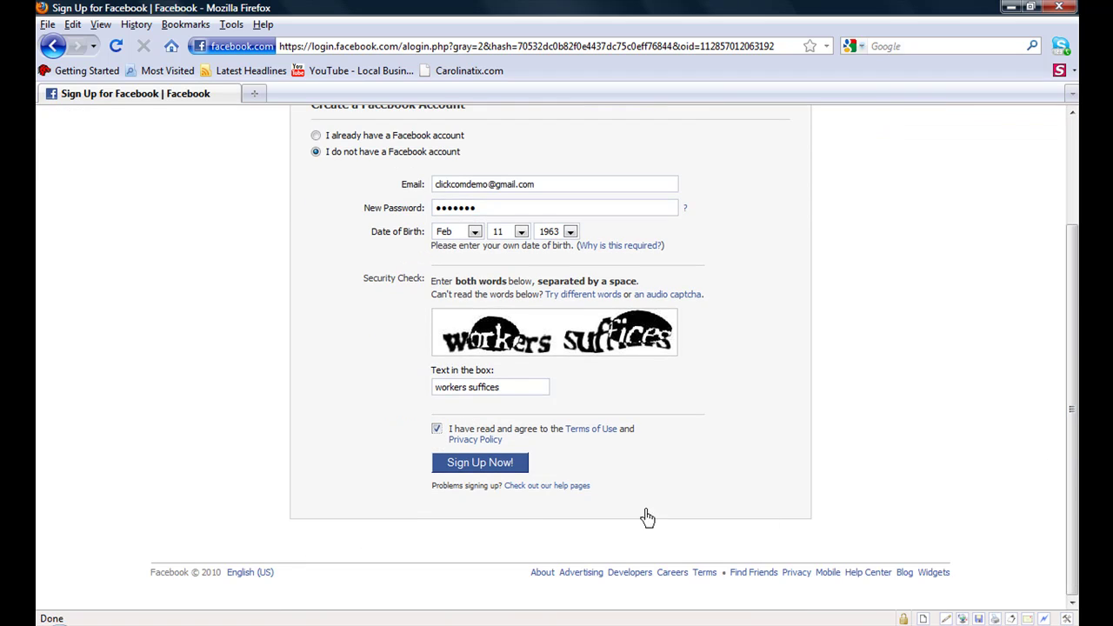
{"action": "left_click", "coordinate": [472, 465]}
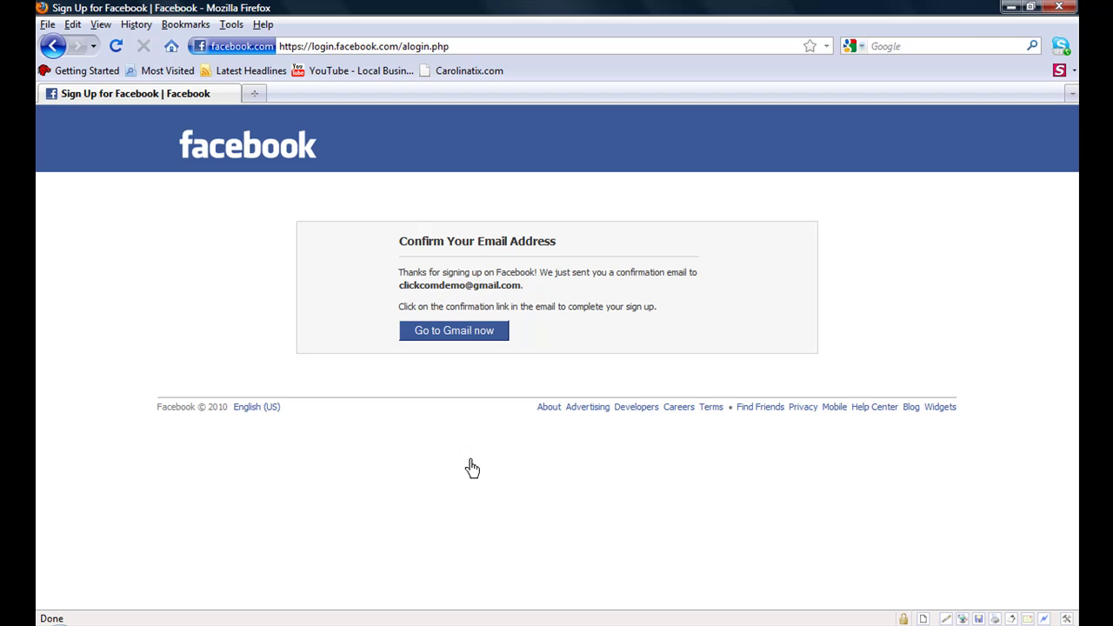
Step: Open the Facebook 'Action Required' confirmation email in Gmail to confirm the account
{"action": "left_click", "coordinate": [454, 330]}
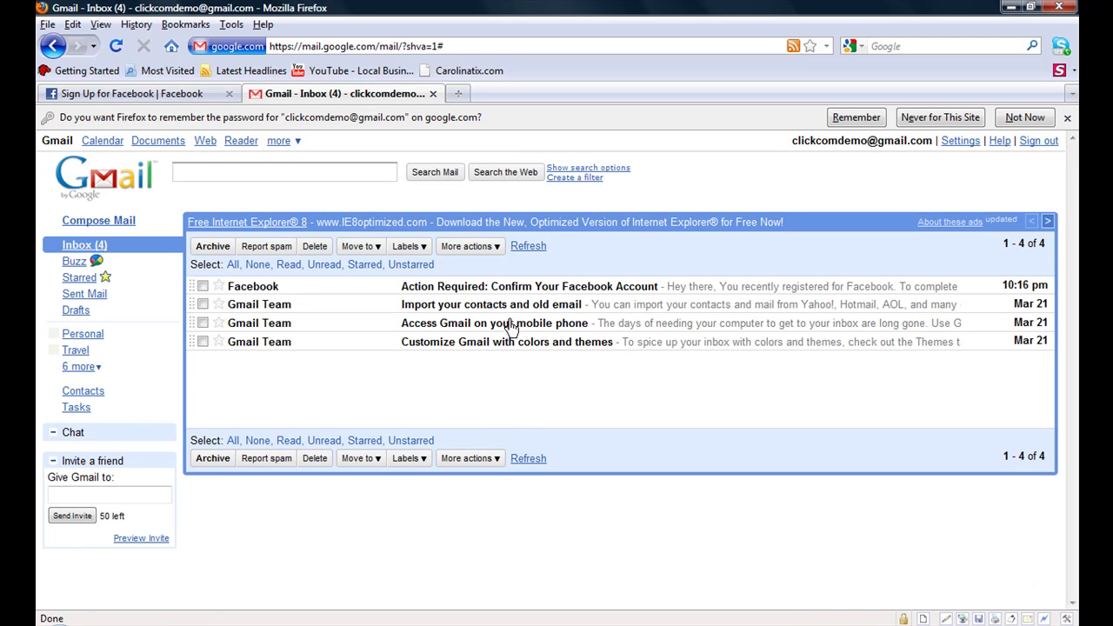
{"action": "left_click", "coordinate": [507, 293]}
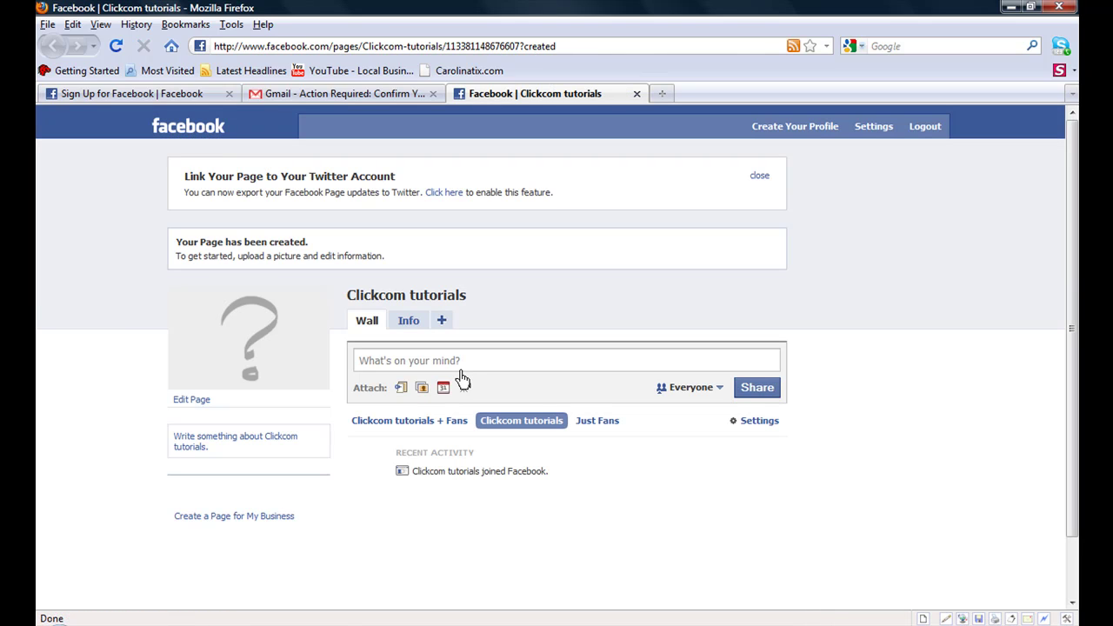
{"action": "mouse_move", "coordinate": [259, 339]}
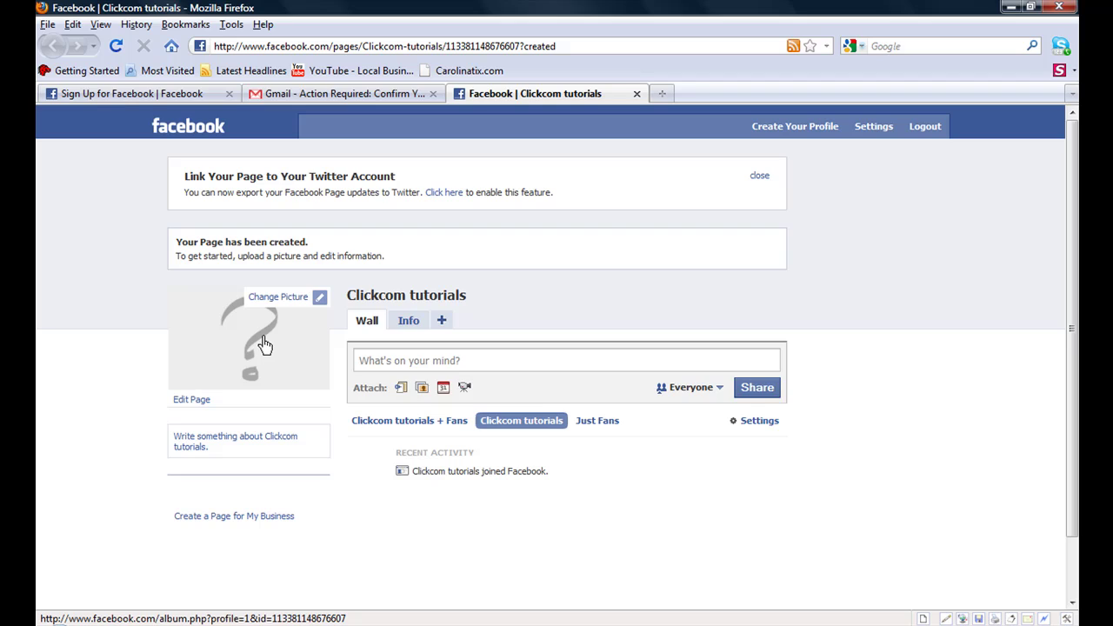
{"action": "left_click", "coordinate": [320, 300]}
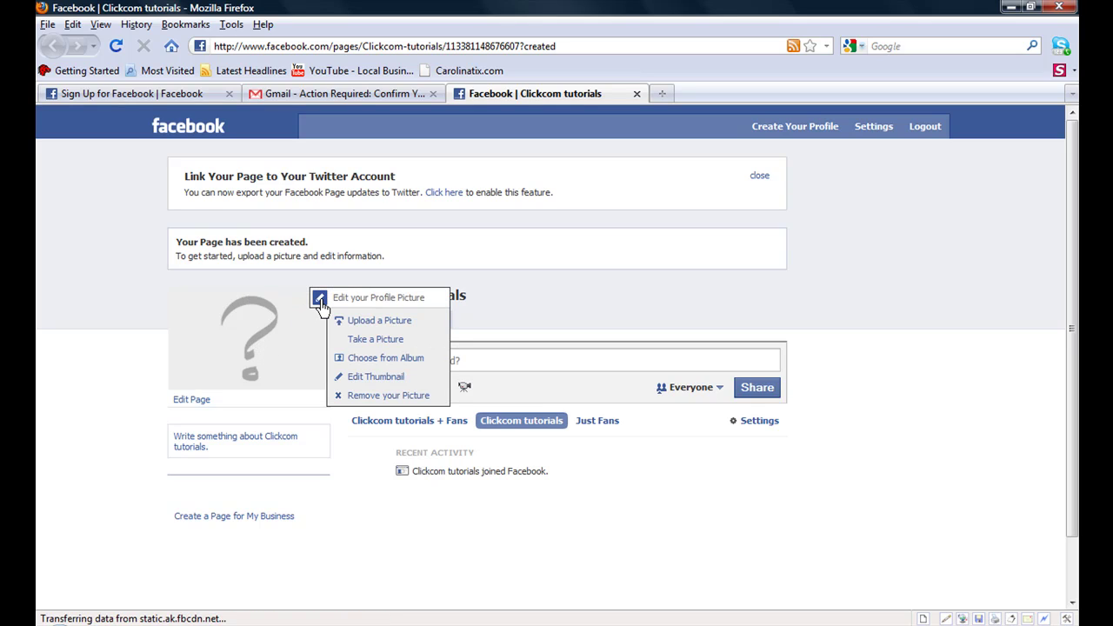
{"action": "left_click", "coordinate": [247, 446]}
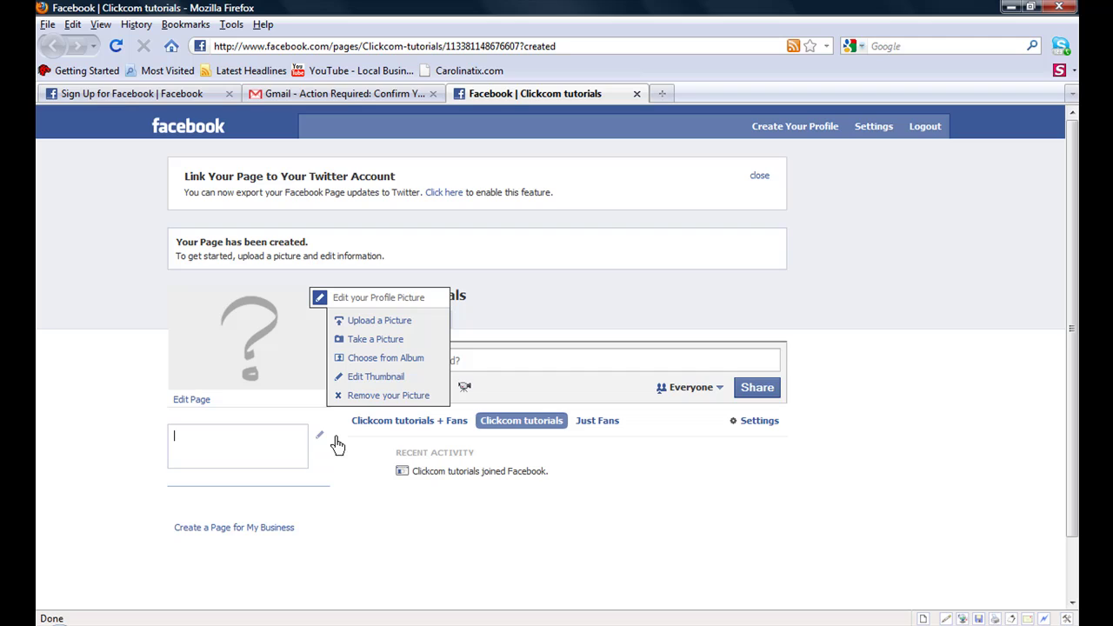
{"action": "left_click", "coordinate": [687, 387]}
{"action": "left_click", "coordinate": [631, 424]}
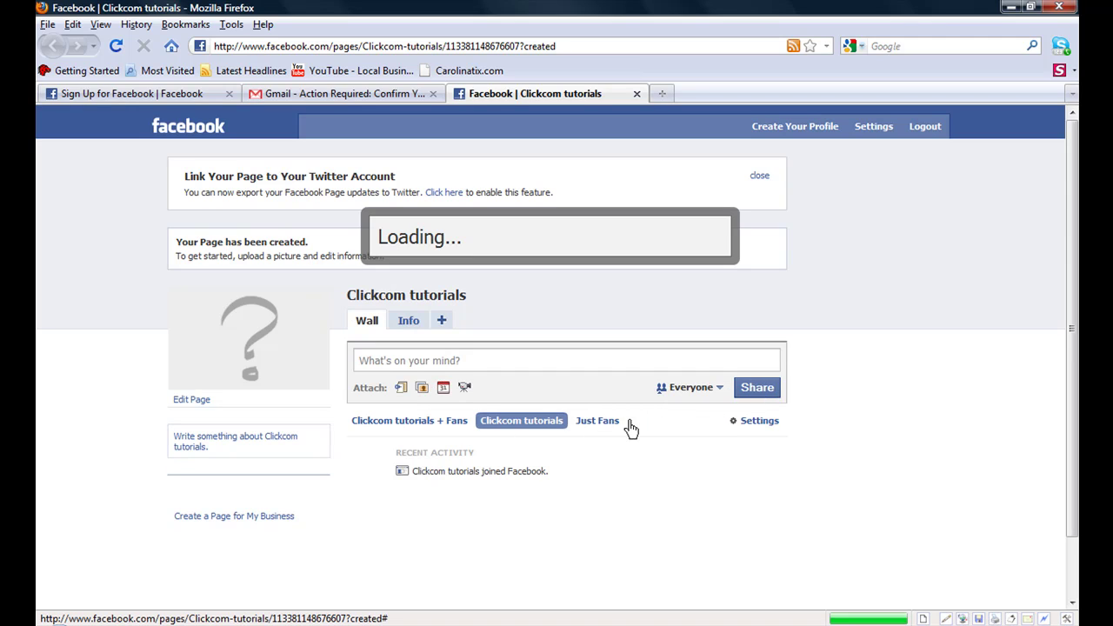
{"action": "left_click", "coordinate": [707, 358]}
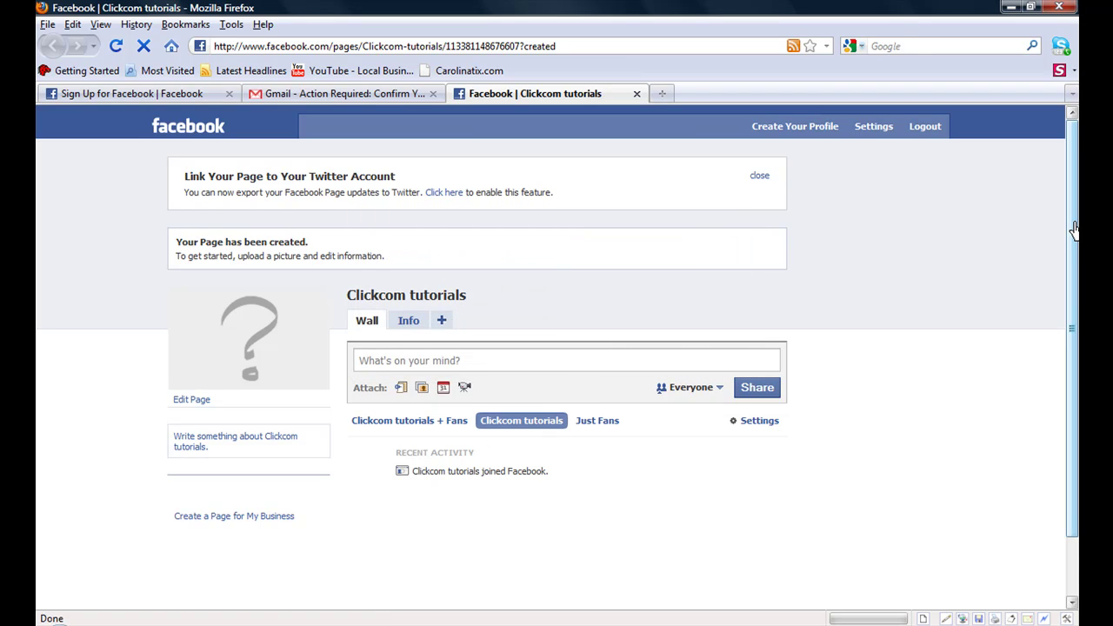
{"action": "scroll", "coordinate": [1061, 365], "scroll_direction": "down", "scroll_amount": 3}
{"action": "scroll", "coordinate": [1075, 208], "scroll_direction": "up", "scroll_amount": 3}
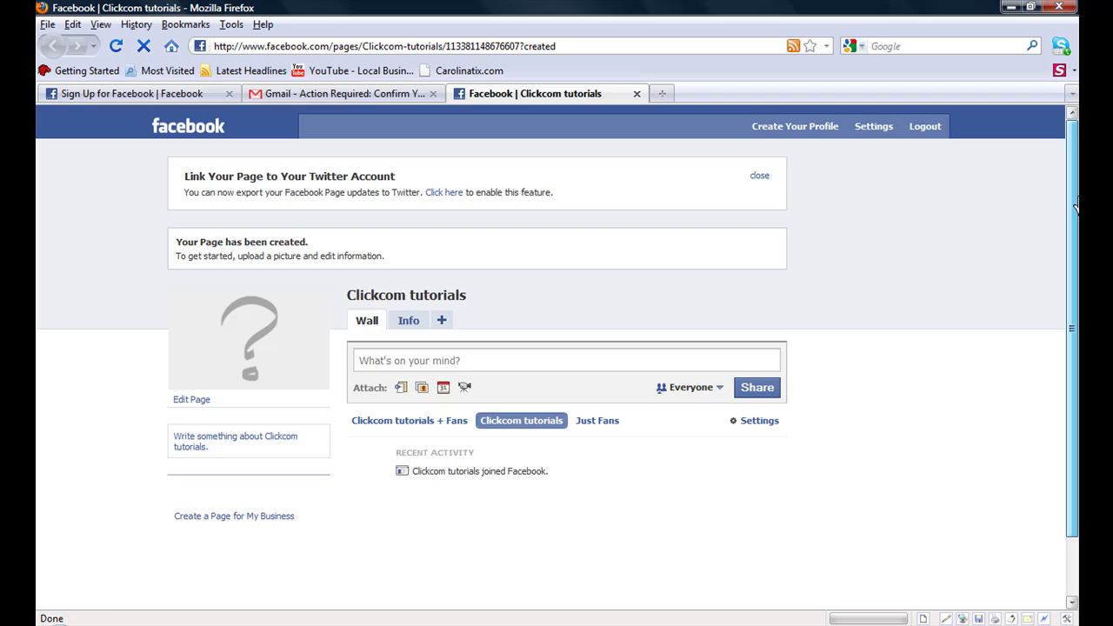
{"action": "left_click", "coordinate": [265, 517]}
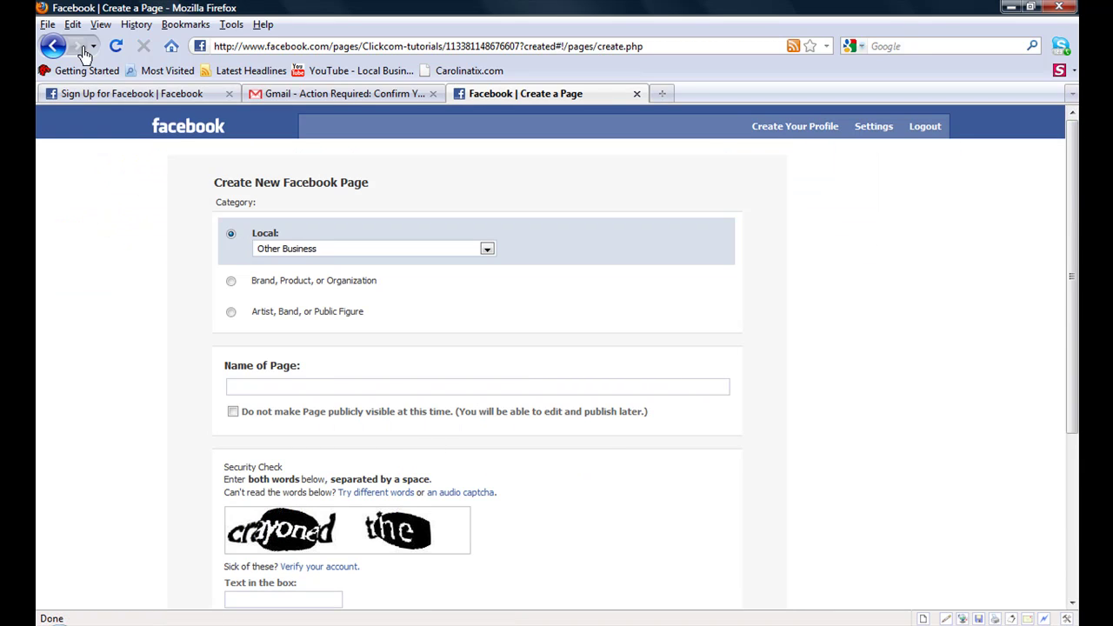
{"action": "left_click", "coordinate": [54, 45]}
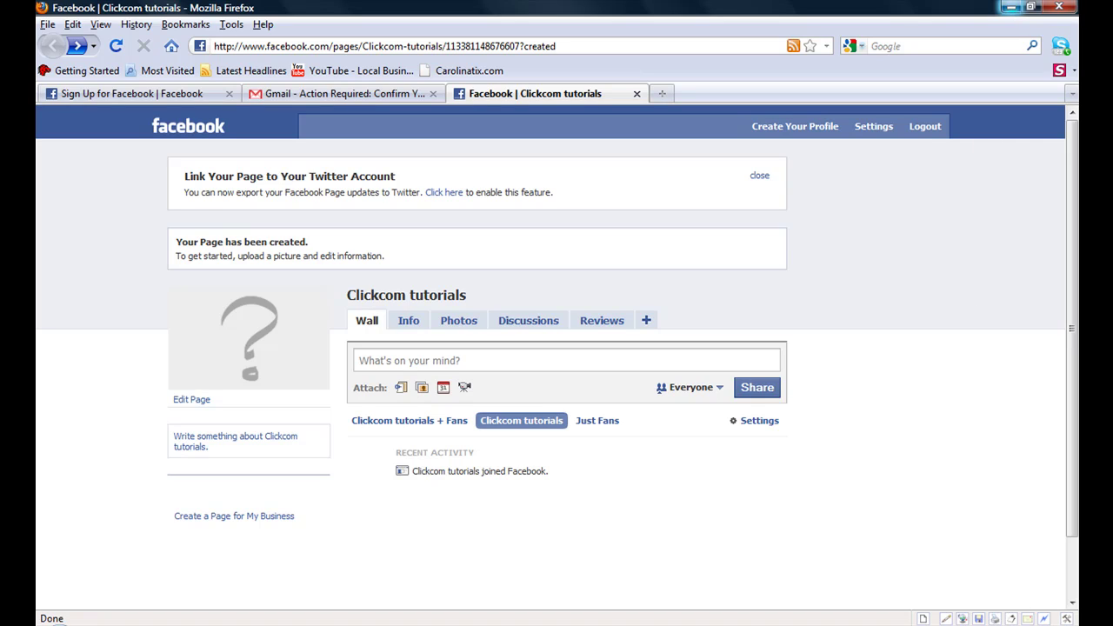
{"action": "right_click", "coordinate": [918, 624]}
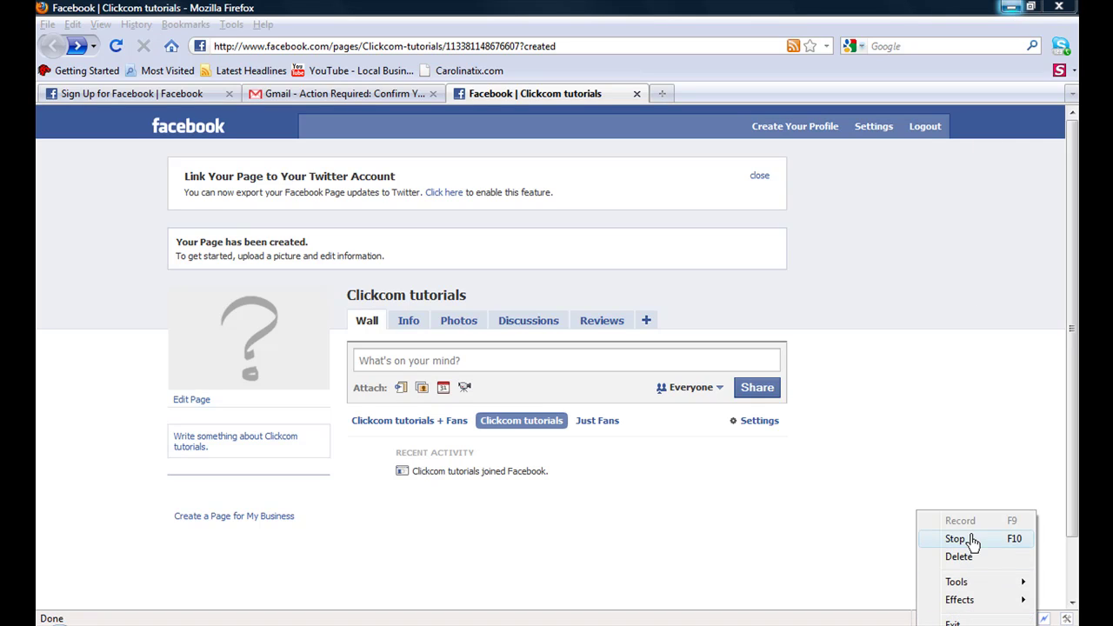